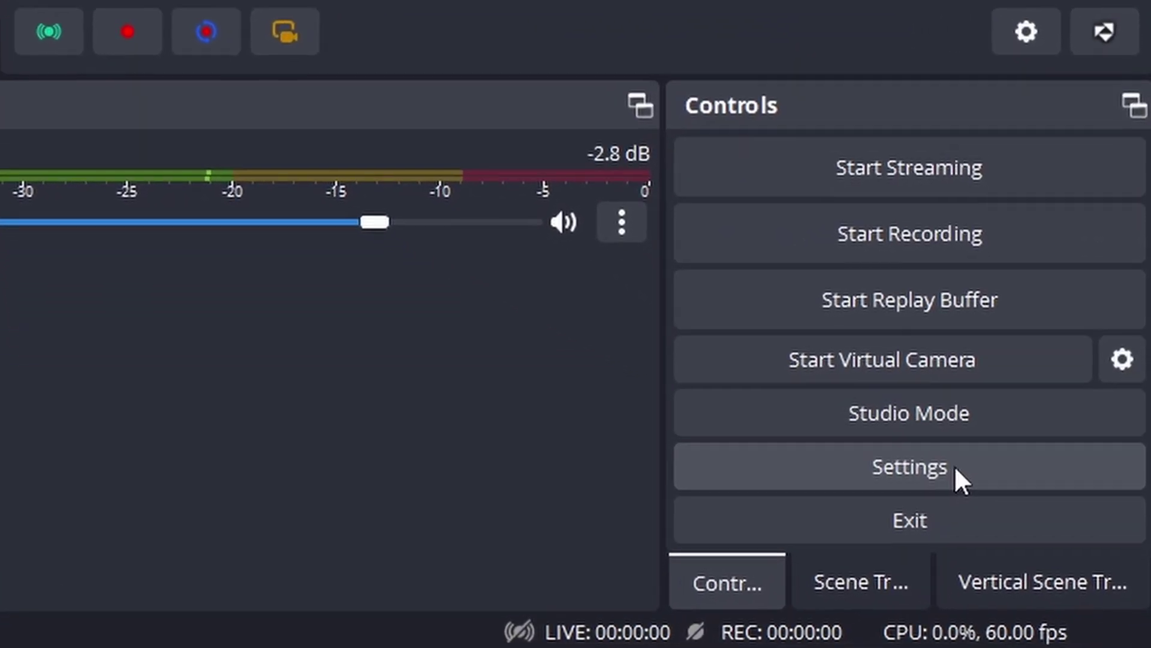
# Set the OBS Stream settings service to YouTube - RTMPS.
pyautogui.click(1012, 542)
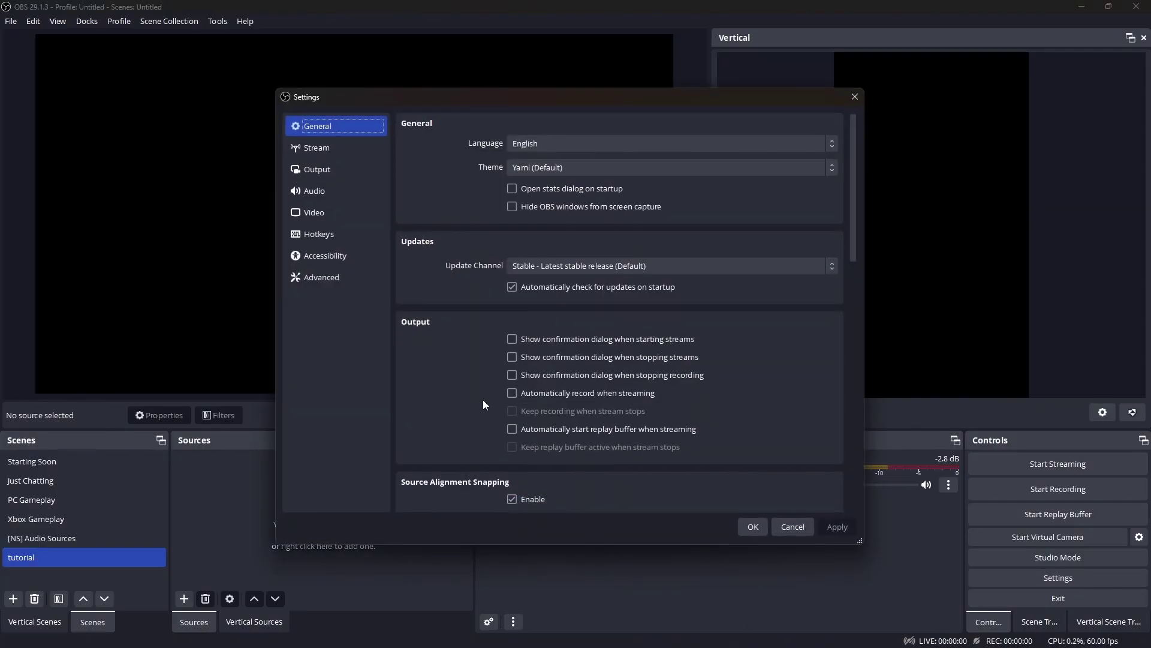
pyautogui.click(320, 149)
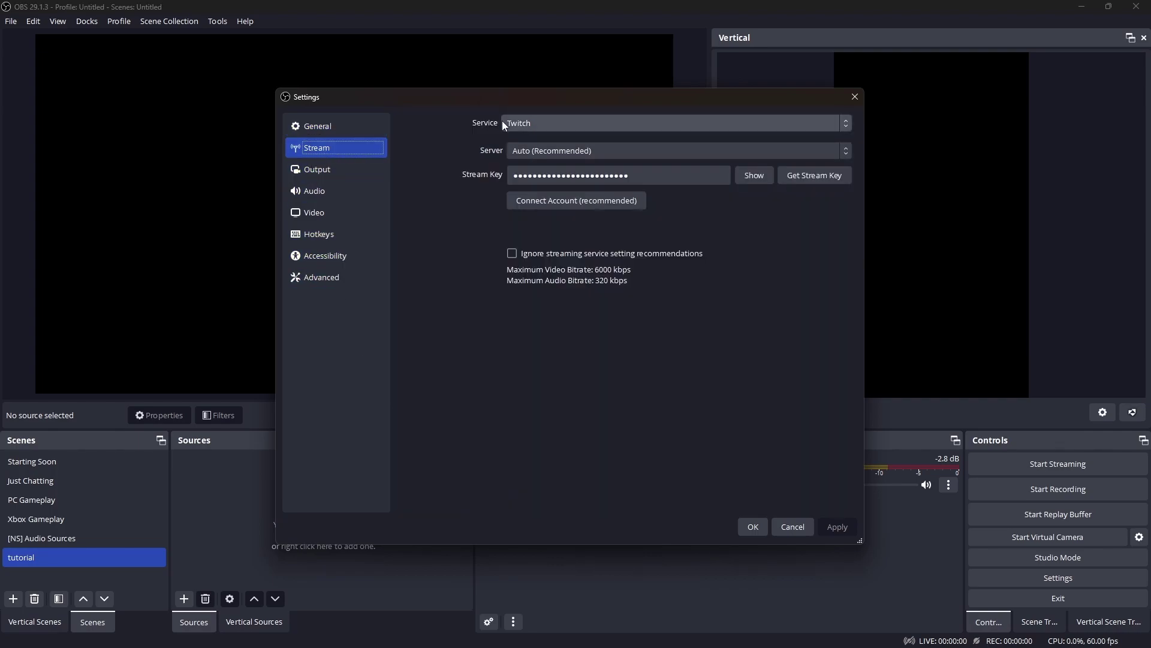
pyautogui.click(664, 123)
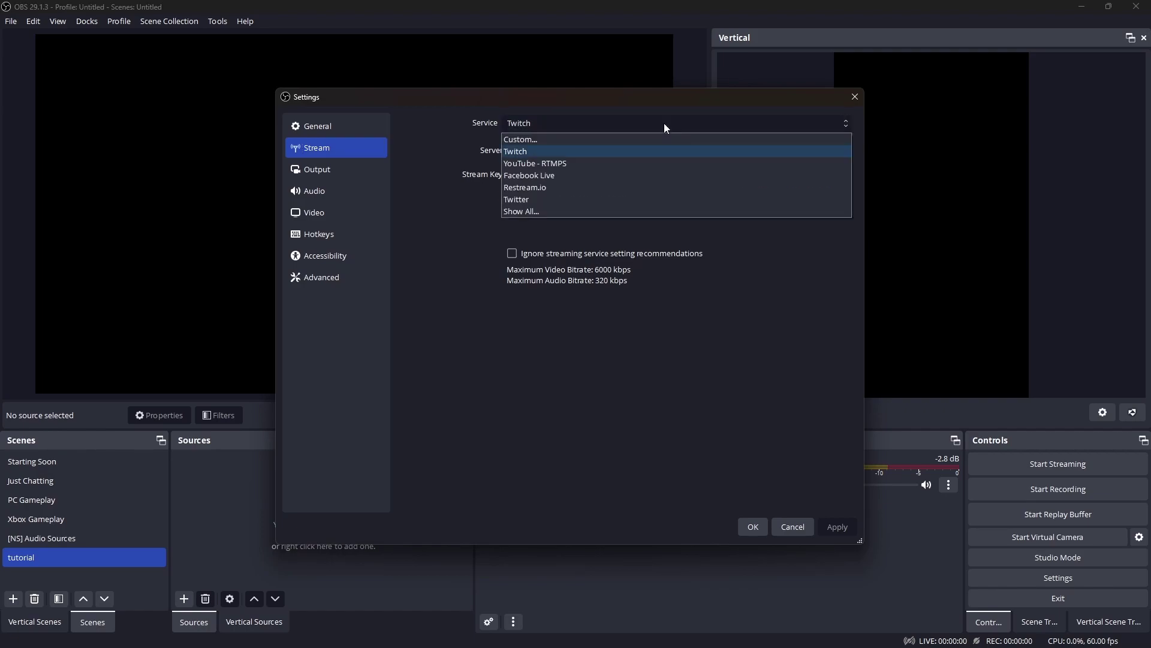
pyautogui.click(511, 165)
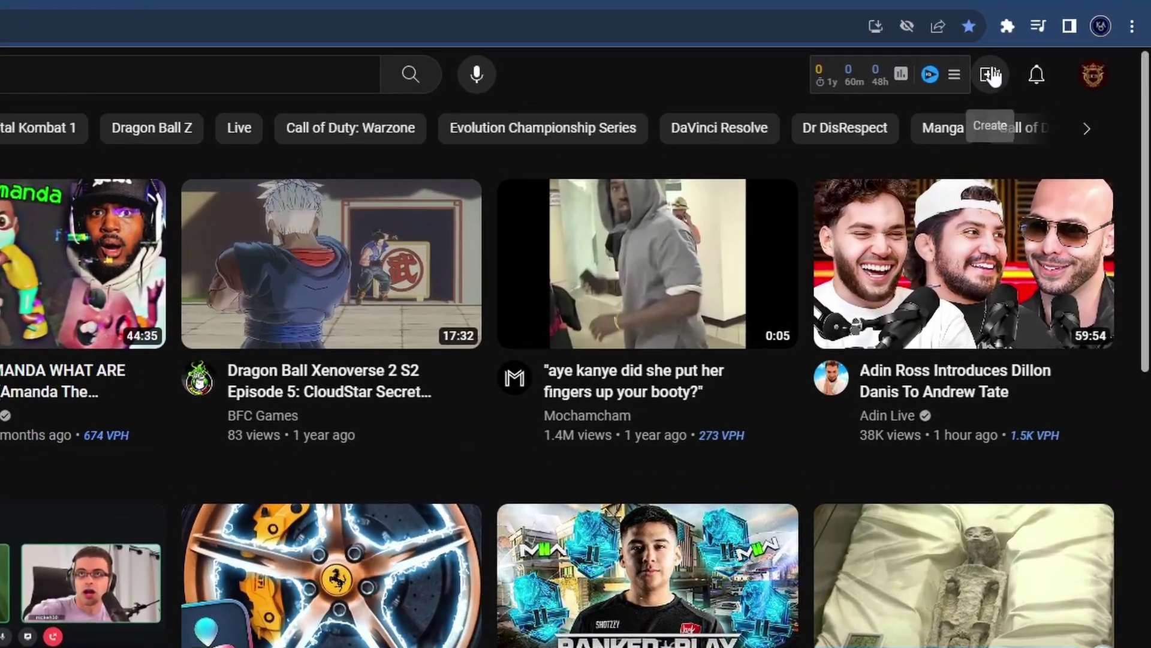
# Choose Go live from YouTube's Create menu to begin a live stream.
pyautogui.click(991, 74)
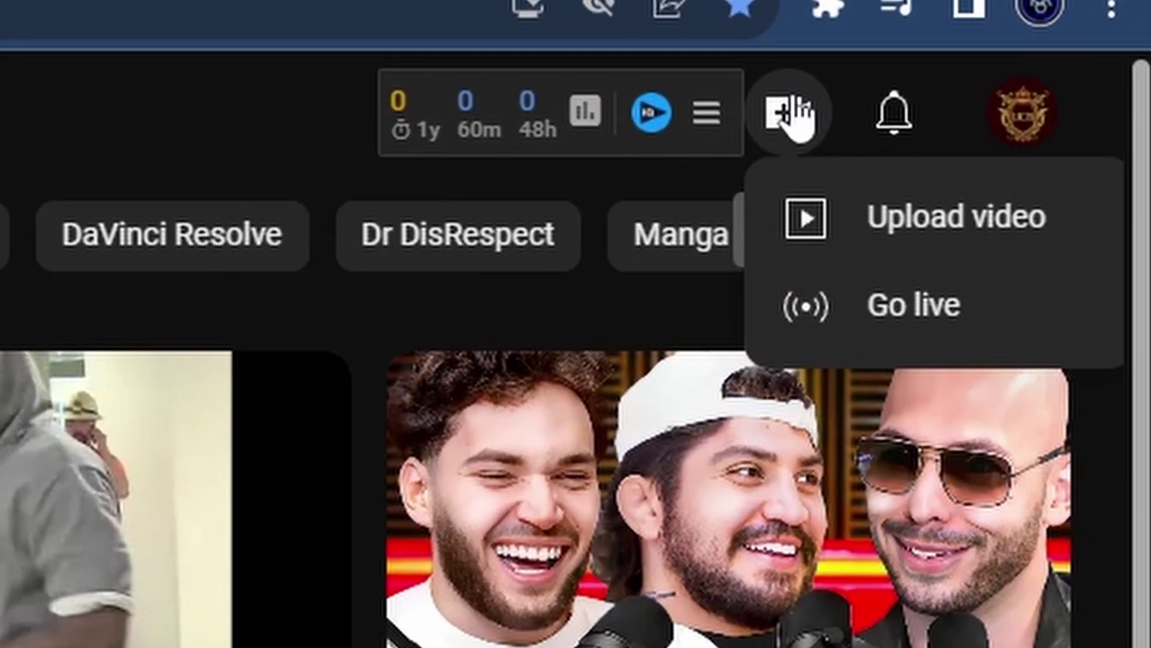
pyautogui.click(908, 313)
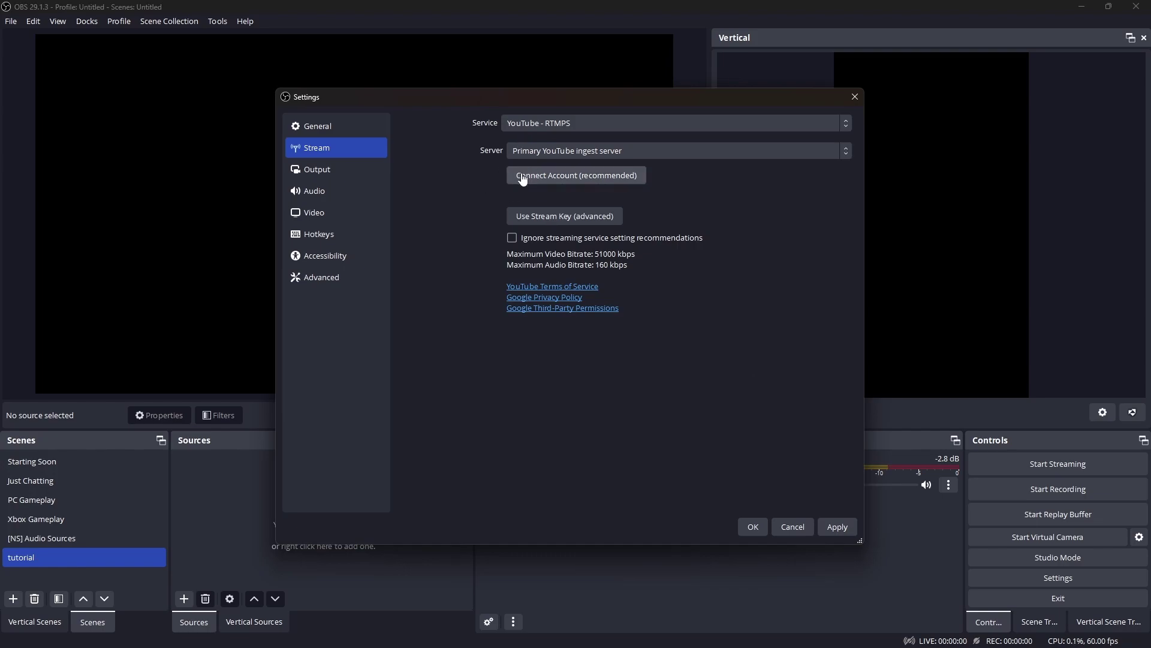
# Connect OBS to the first Google account's YouTube channel, grant access, and close the browser.
pyautogui.click(577, 176)
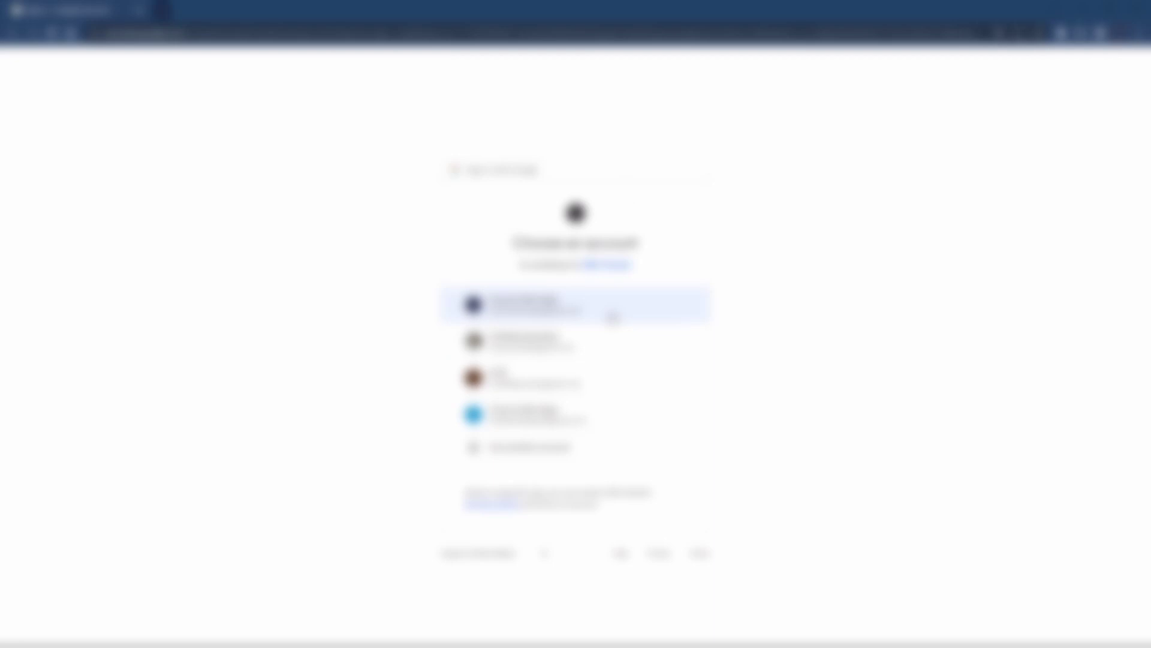
pyautogui.click(613, 318)
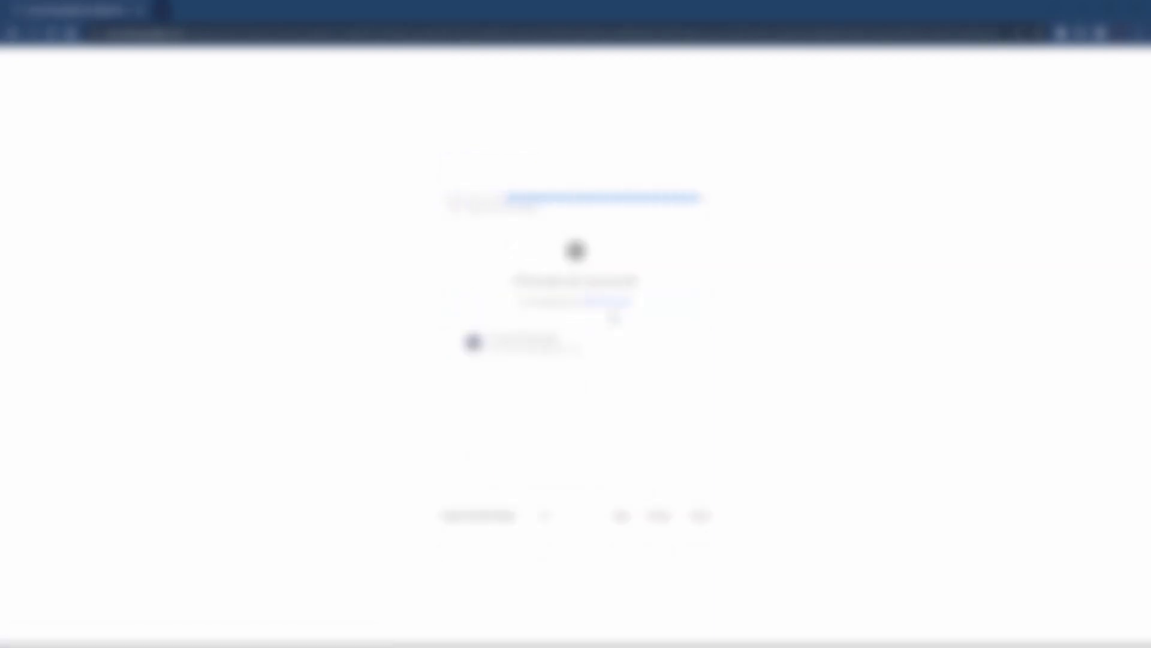
pyautogui.click(644, 504)
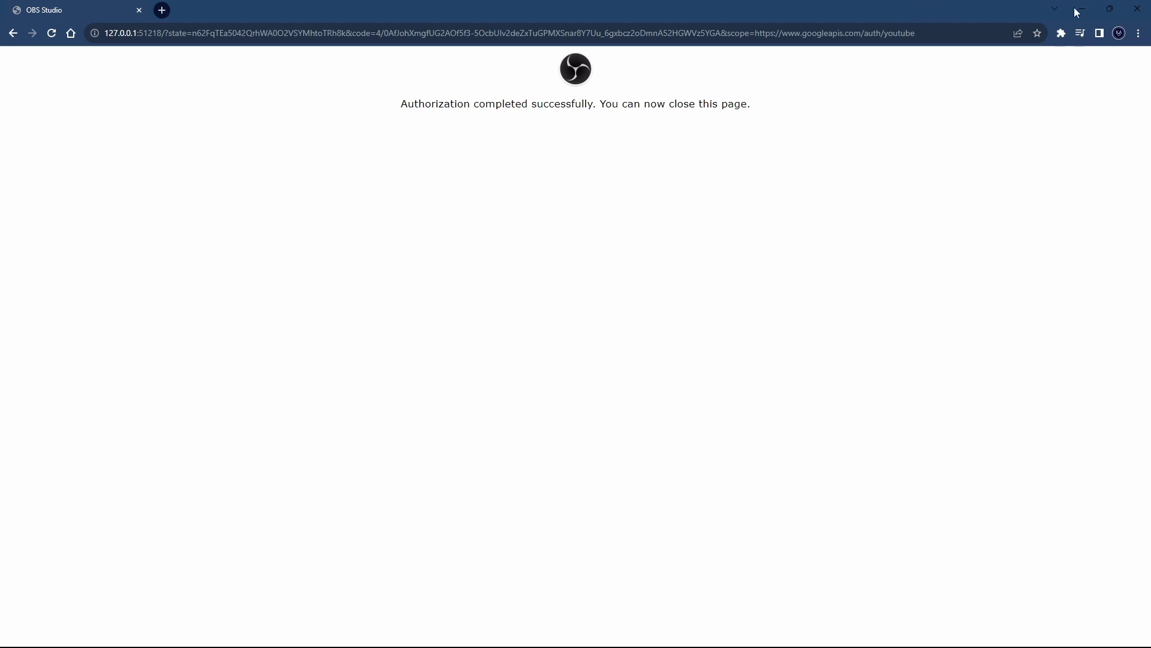
pyautogui.click(1138, 8)
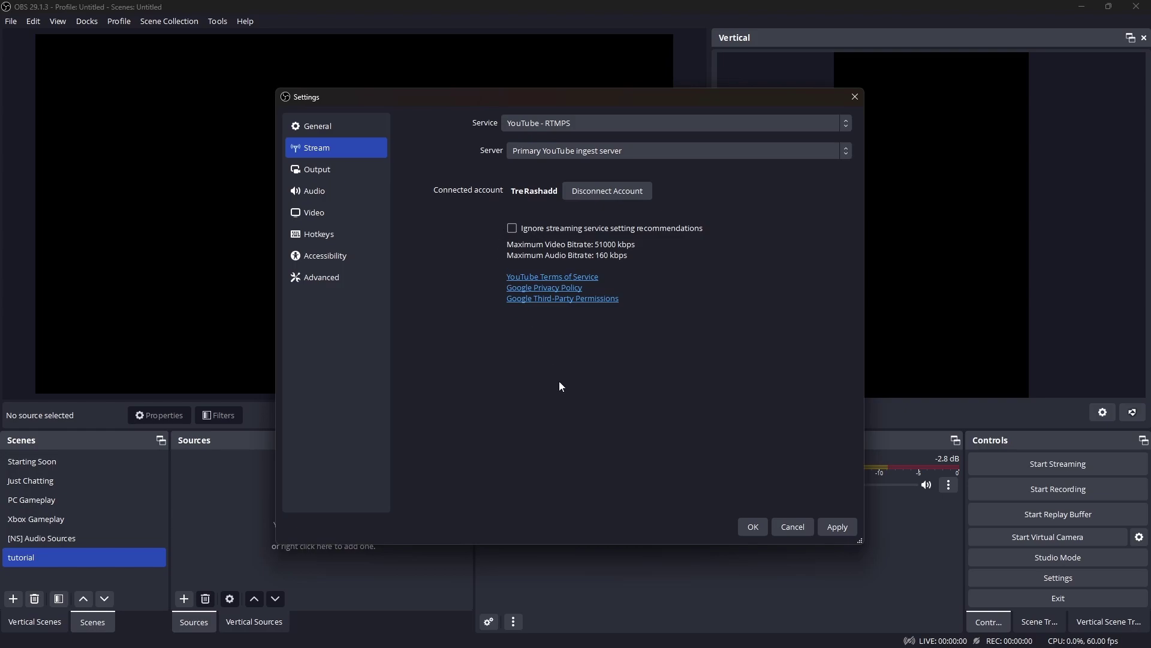
# Save the YouTube stream settings and dock the YouTube Chat panel at OBS's right edge.
pyautogui.click(837, 531)
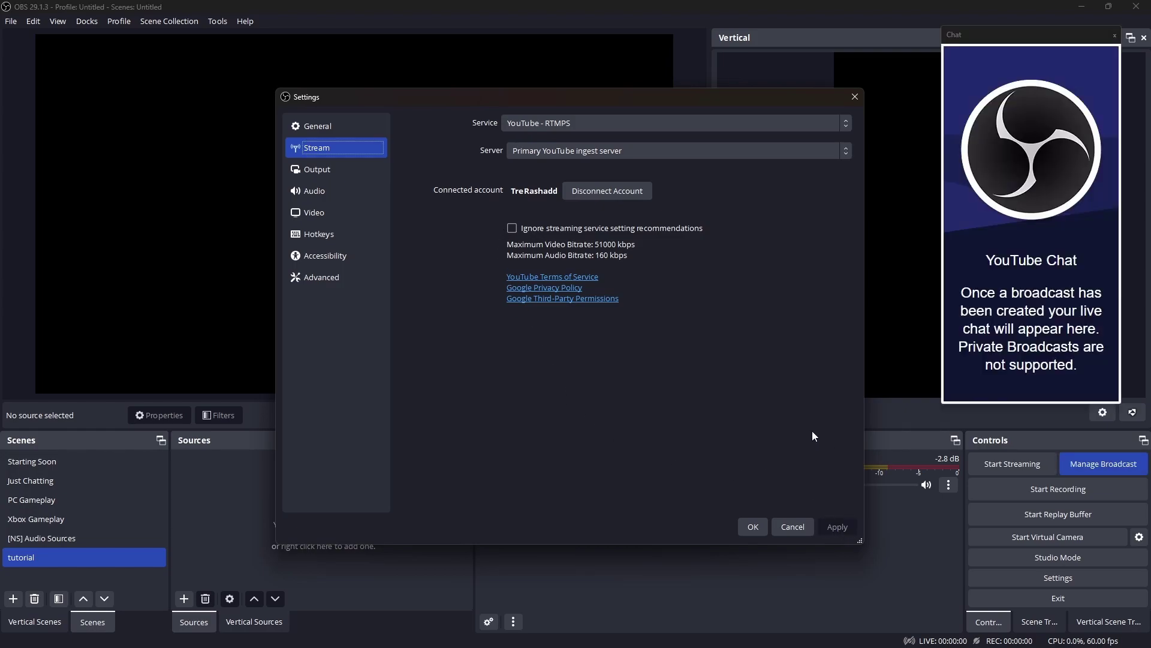
pyautogui.click(753, 527)
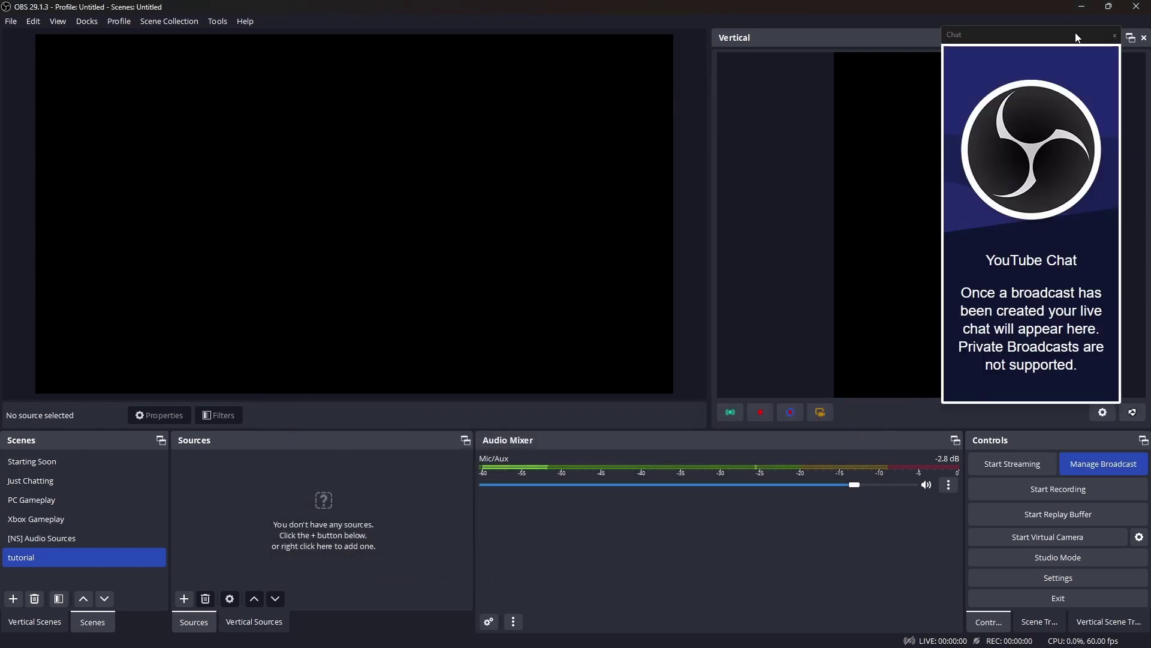
pyautogui.moveTo(1054, 40); pyautogui.dragTo(1073, 67)
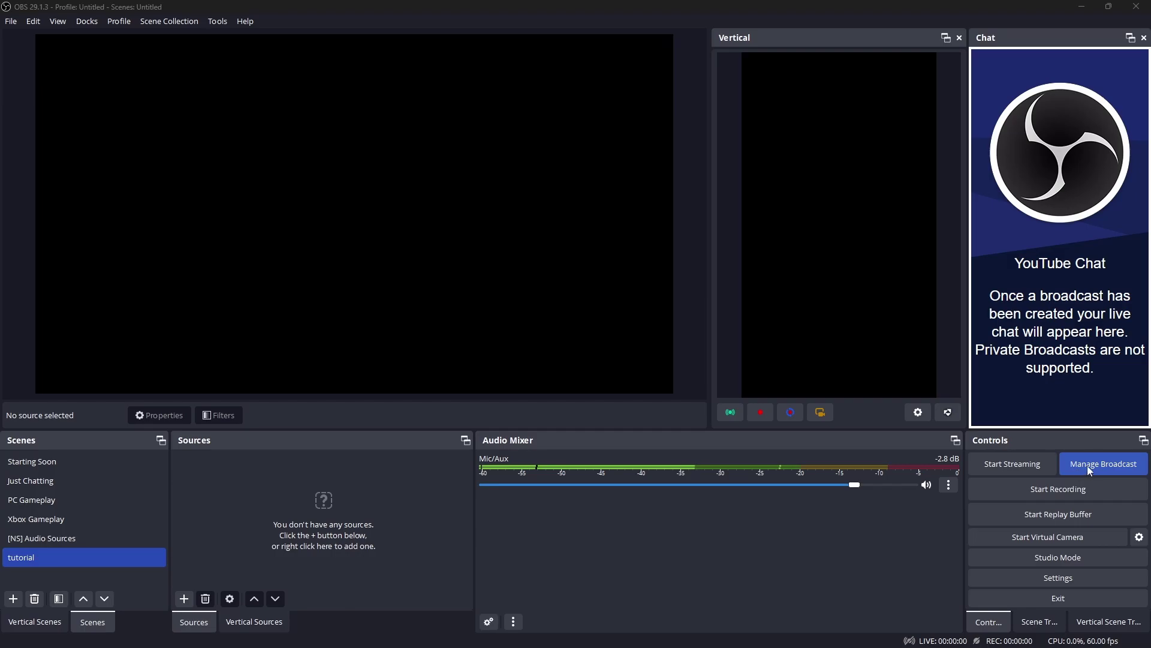
# Create a new broadcast titled 'Testing' with a blank description, marked not made for kids.
pyautogui.click(1126, 467)
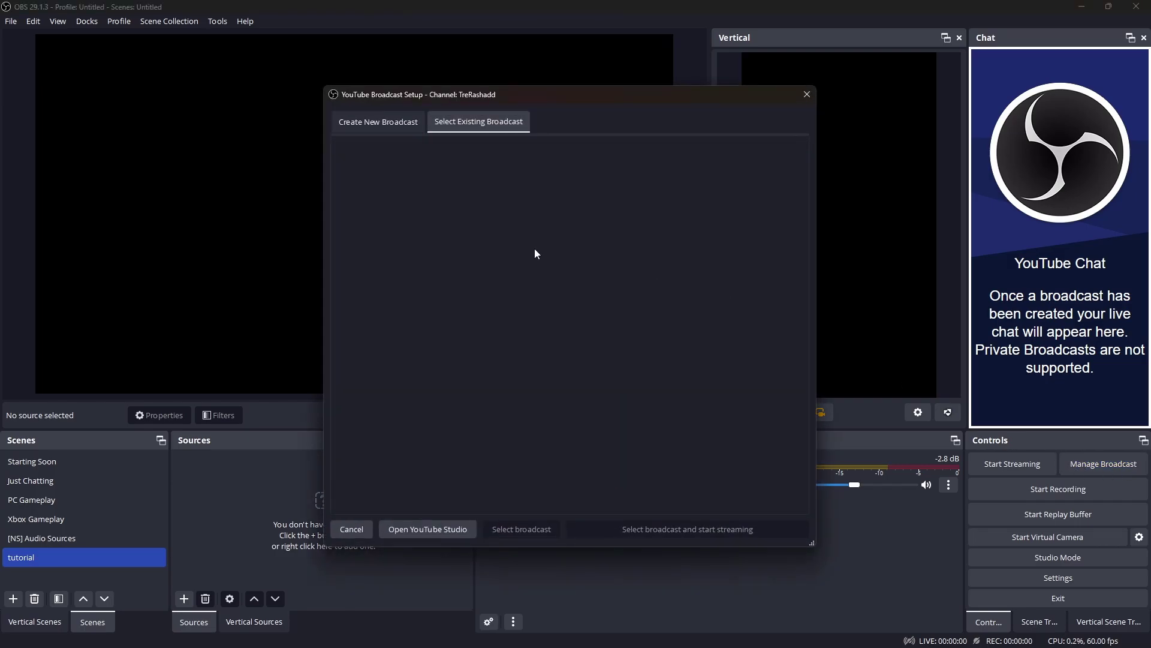
pyautogui.click(387, 118)
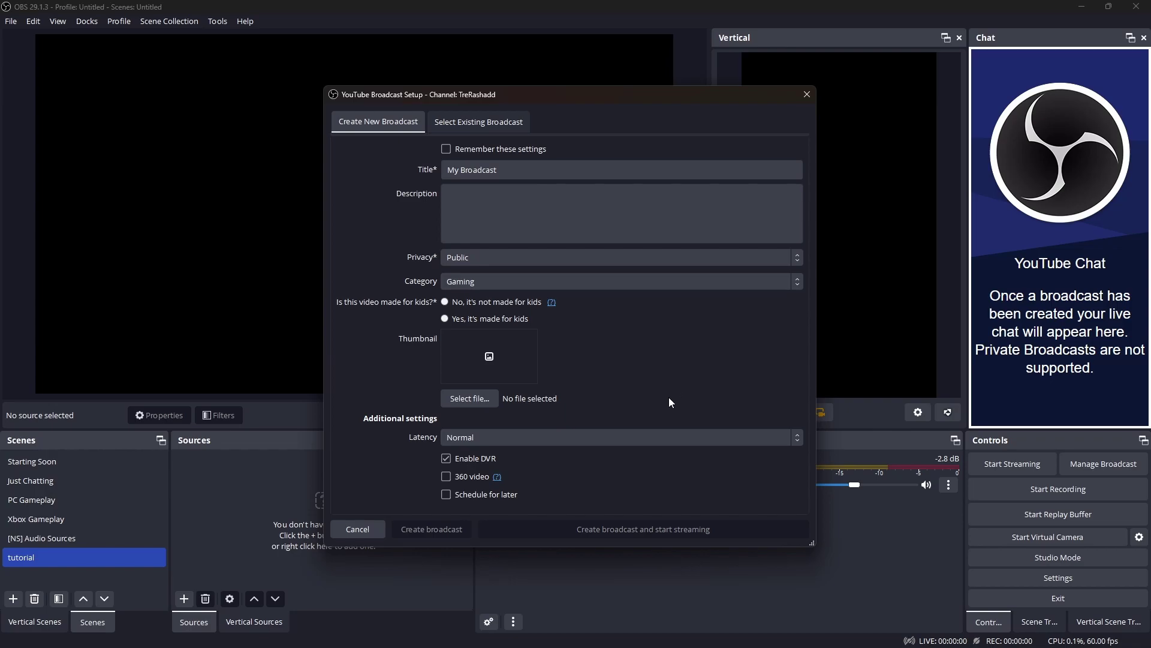
pyautogui.press('Tab')
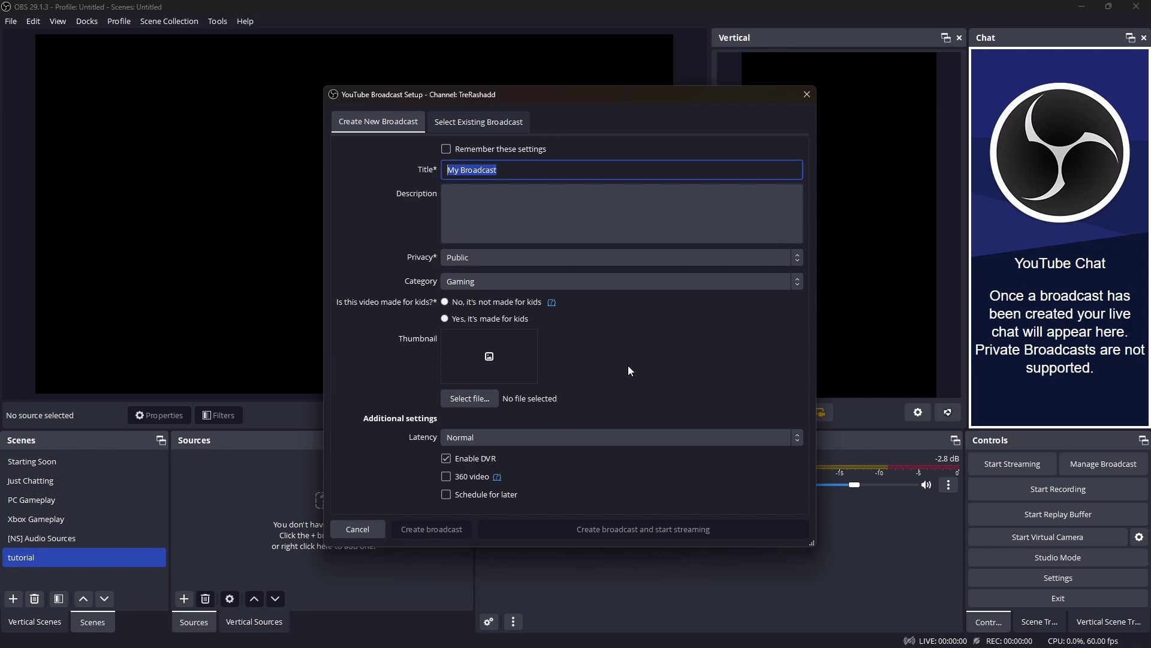
pyautogui.write('Testing')
pyautogui.click(614, 213)
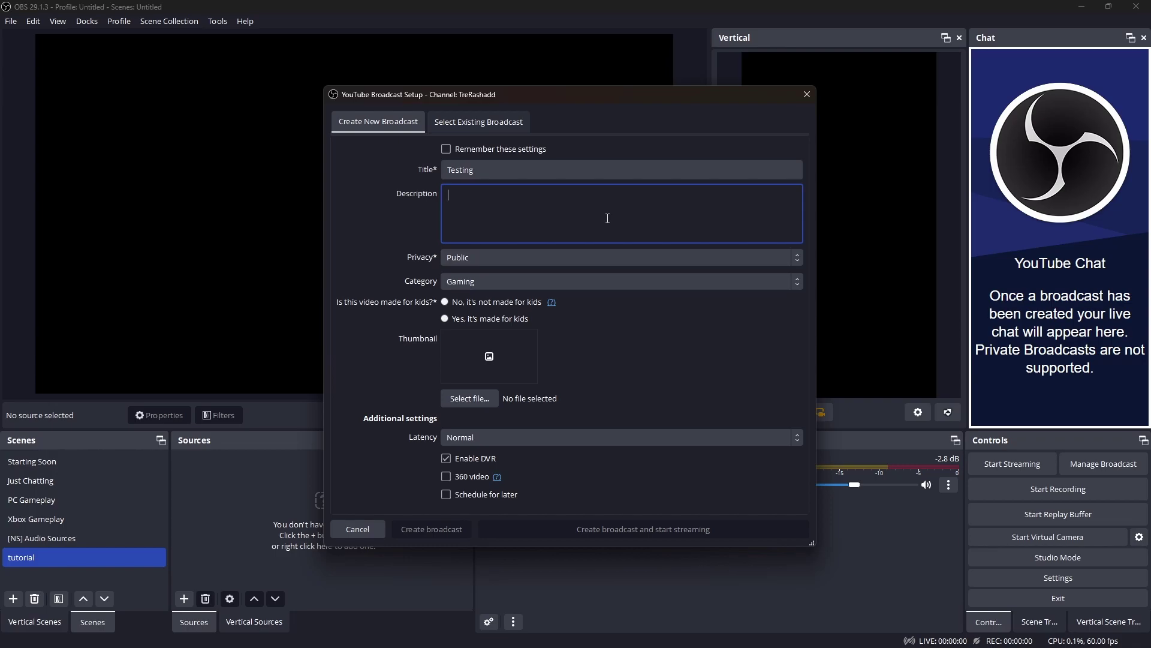
pyautogui.click(644, 343)
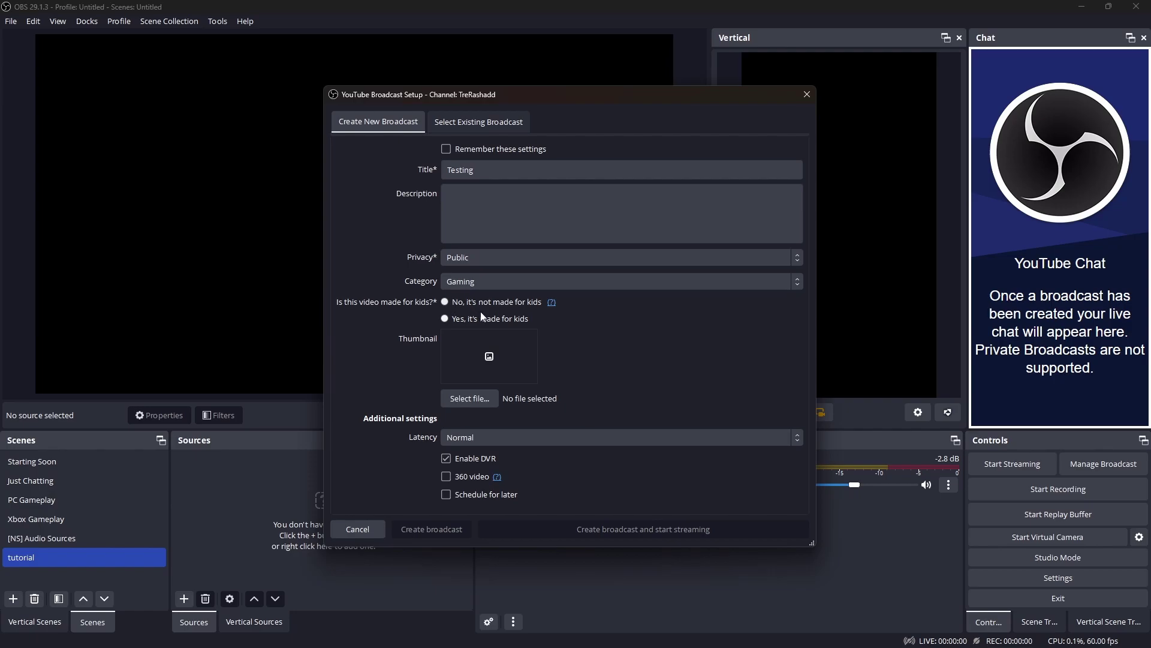
pyautogui.click(445, 301)
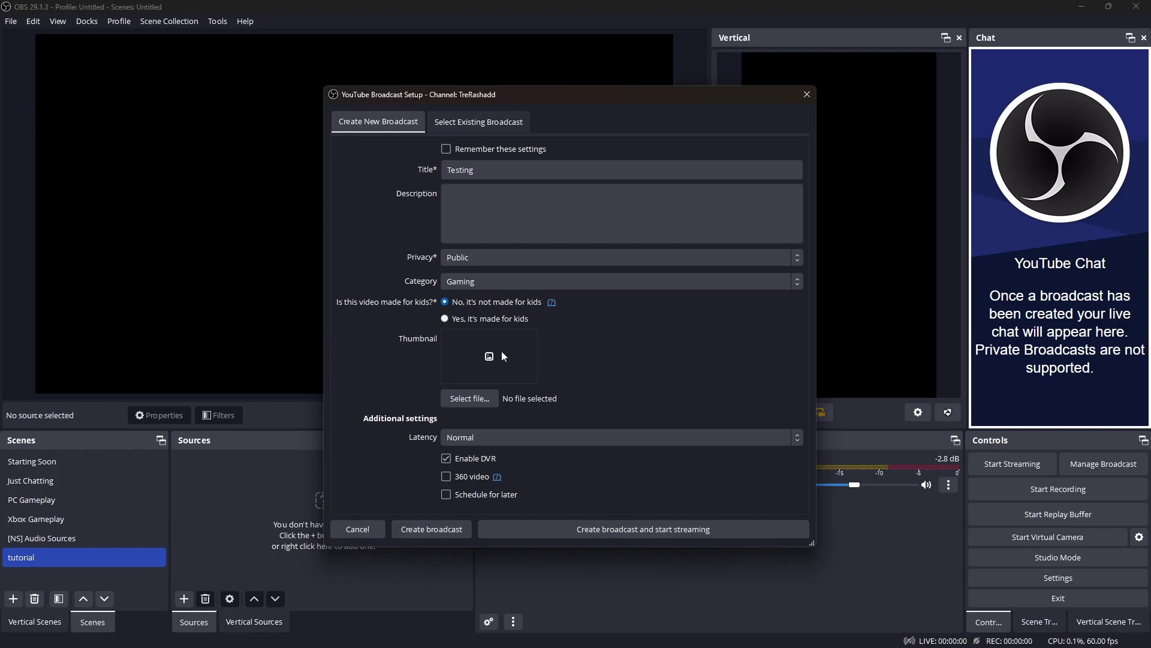
# Use the pink gradient RGBCustomPC image from Pictures as the Testing broadcast thumbnail.
pyautogui.click(482, 398)
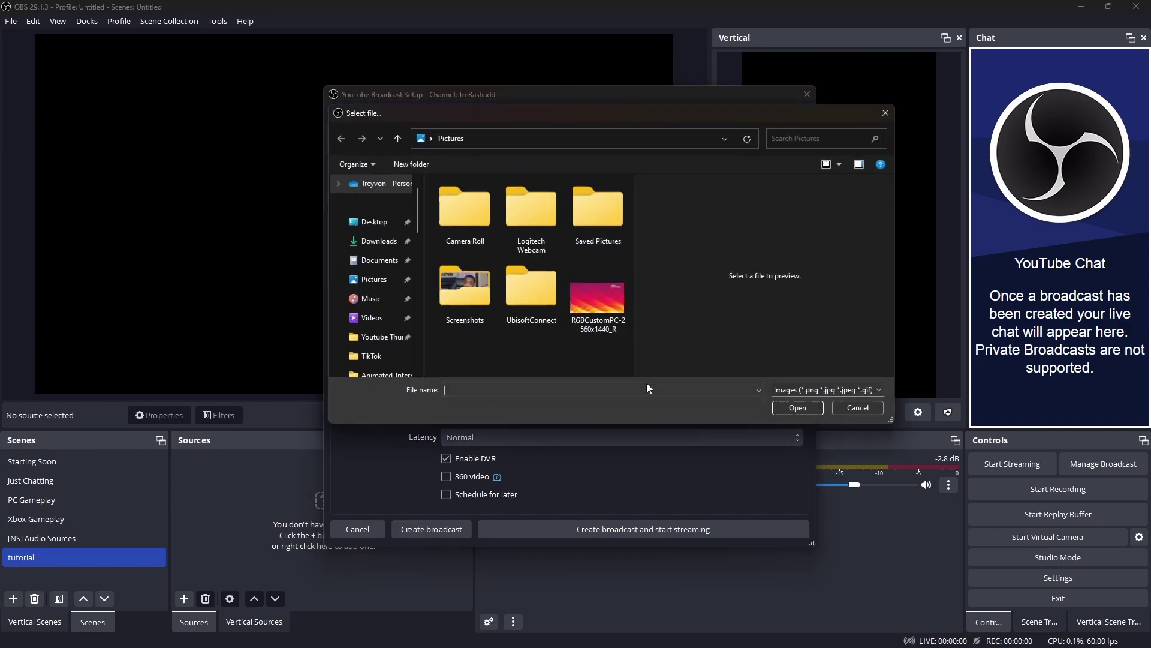
pyautogui.click(596, 312)
pyautogui.click(869, 407)
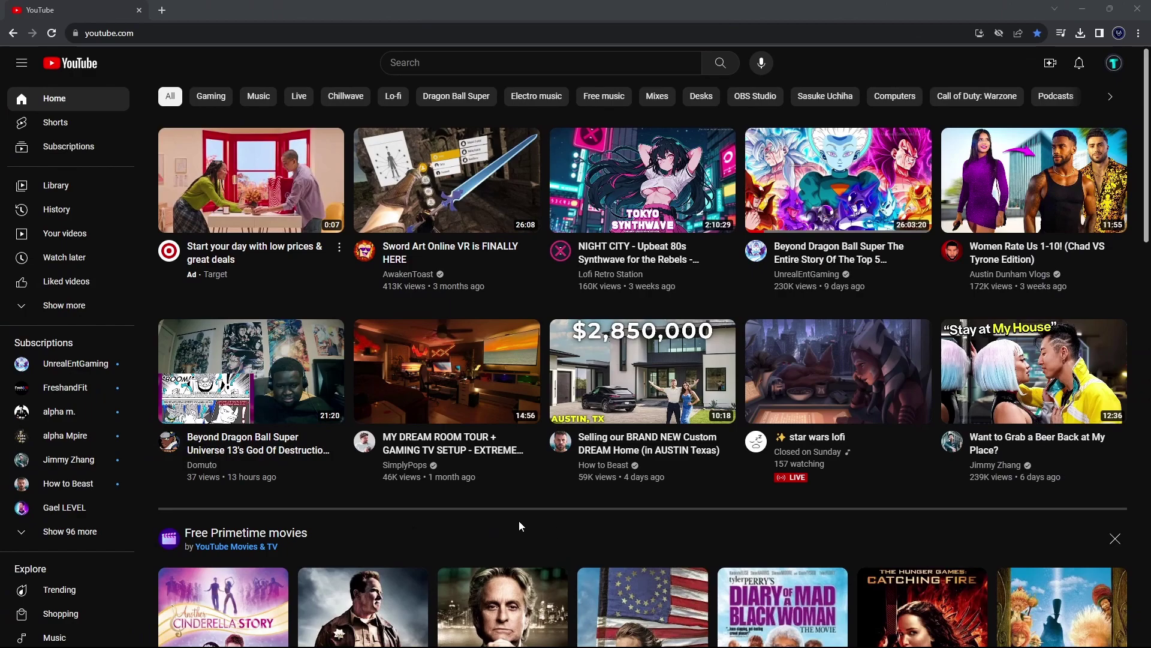
# Open the Testing stream's live control room from YouTube Studio's content page.
pyautogui.click(1112, 65)
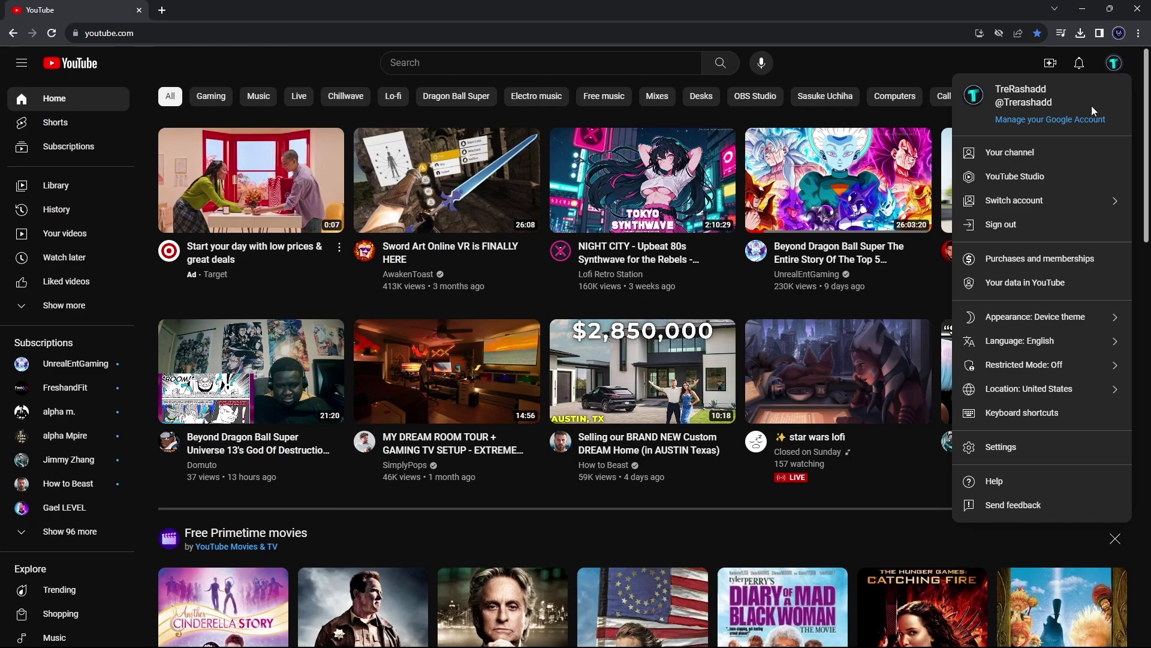
pyautogui.click(1071, 182)
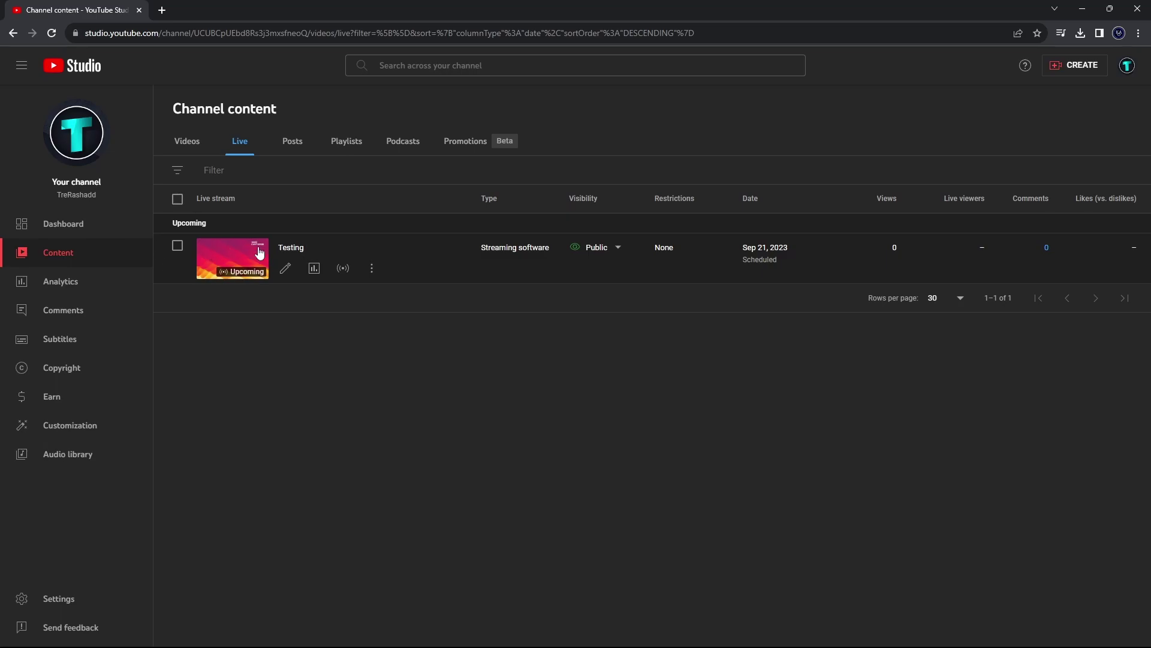
pyautogui.click(343, 273)
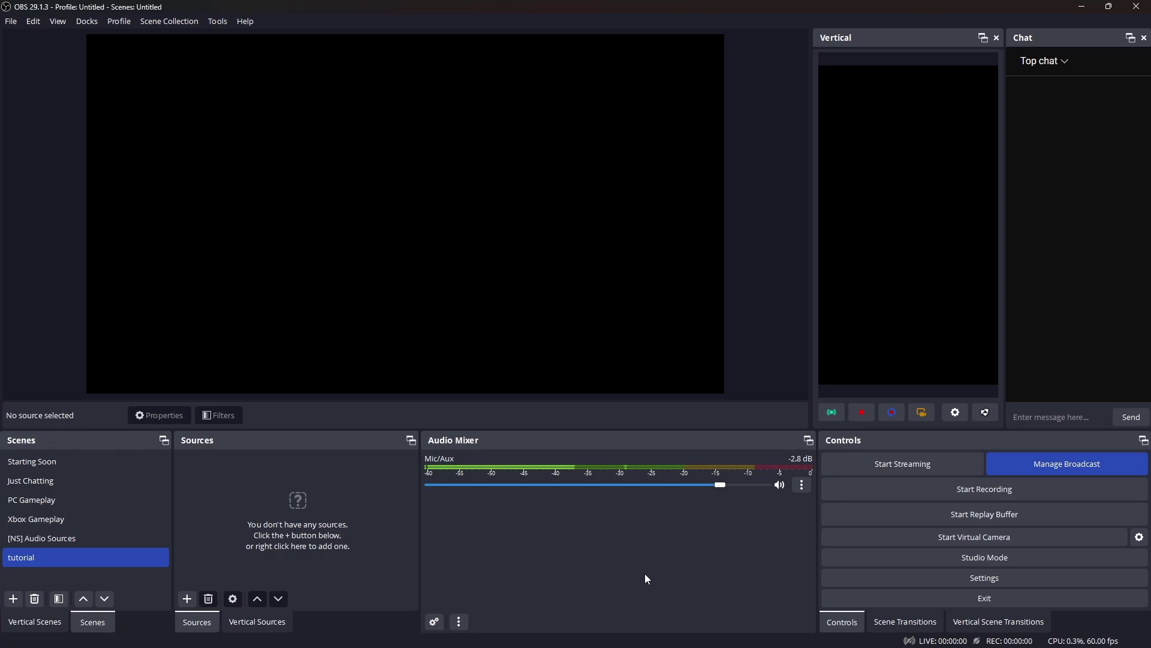
# Open the OBS Video settings showing 1920x1080 base and output resolution at 60 FPS.
pyautogui.click(883, 576)
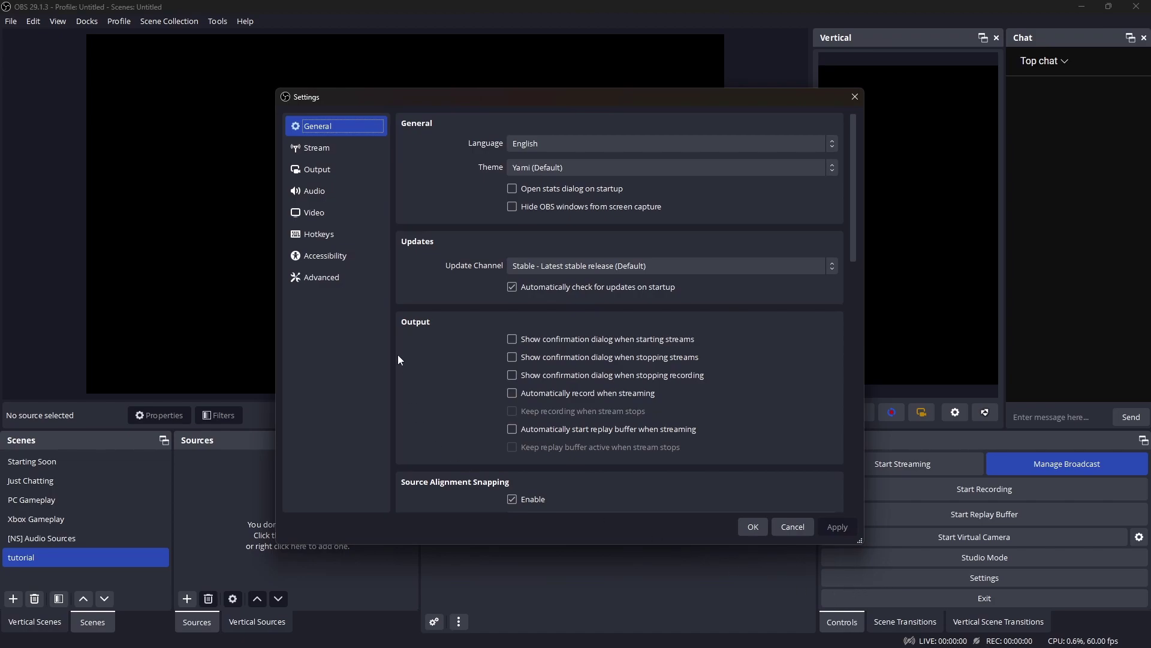
pyautogui.click(321, 213)
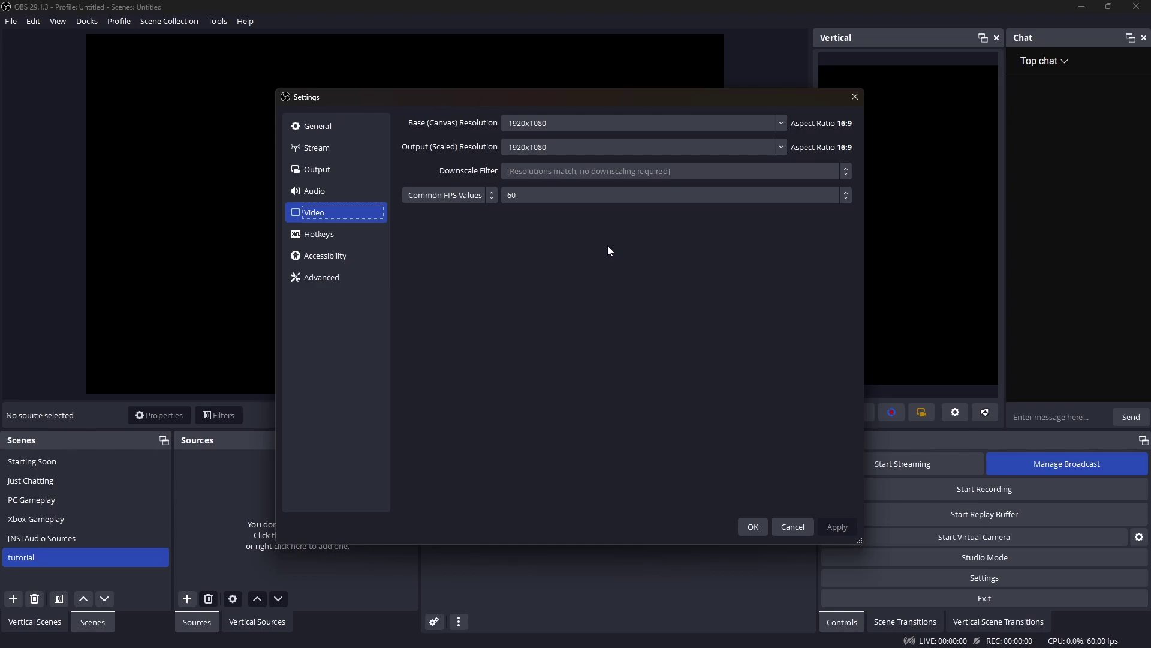
# Leave the Common FPS value at 60 and go to the Output settings.
pyautogui.click(524, 197)
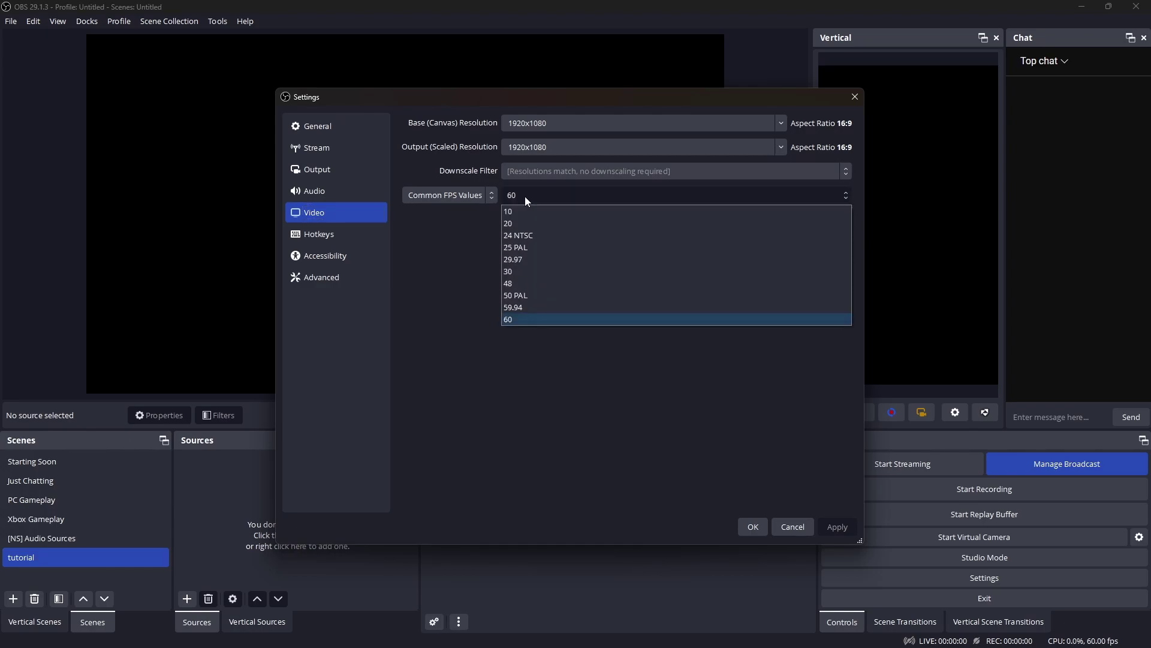
pyautogui.click(529, 319)
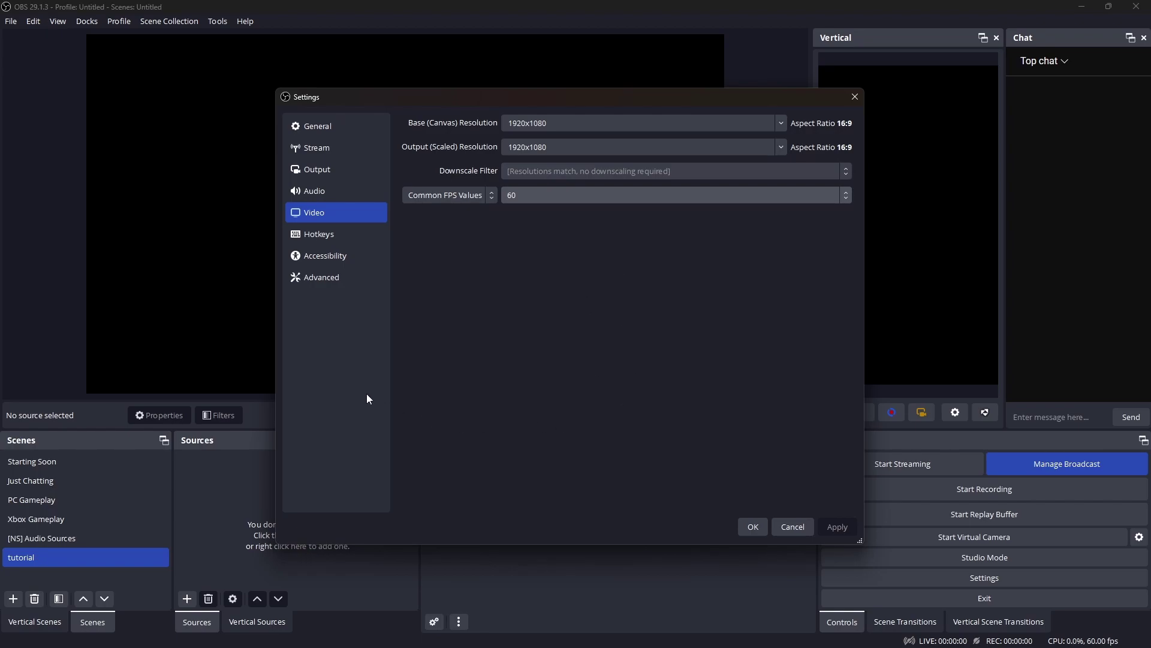
pyautogui.click(339, 169)
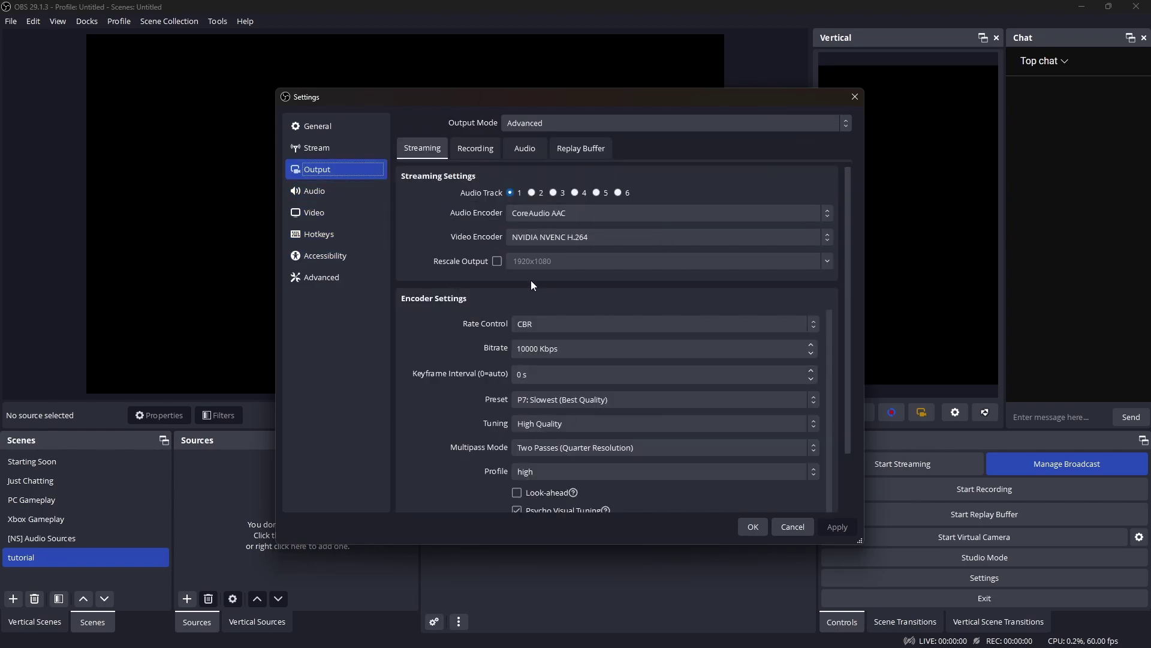
# Keep Output Mode on Advanced and CoreAudio AAC as the audio encoder.
pyautogui.scroll(-2, 480, 347)
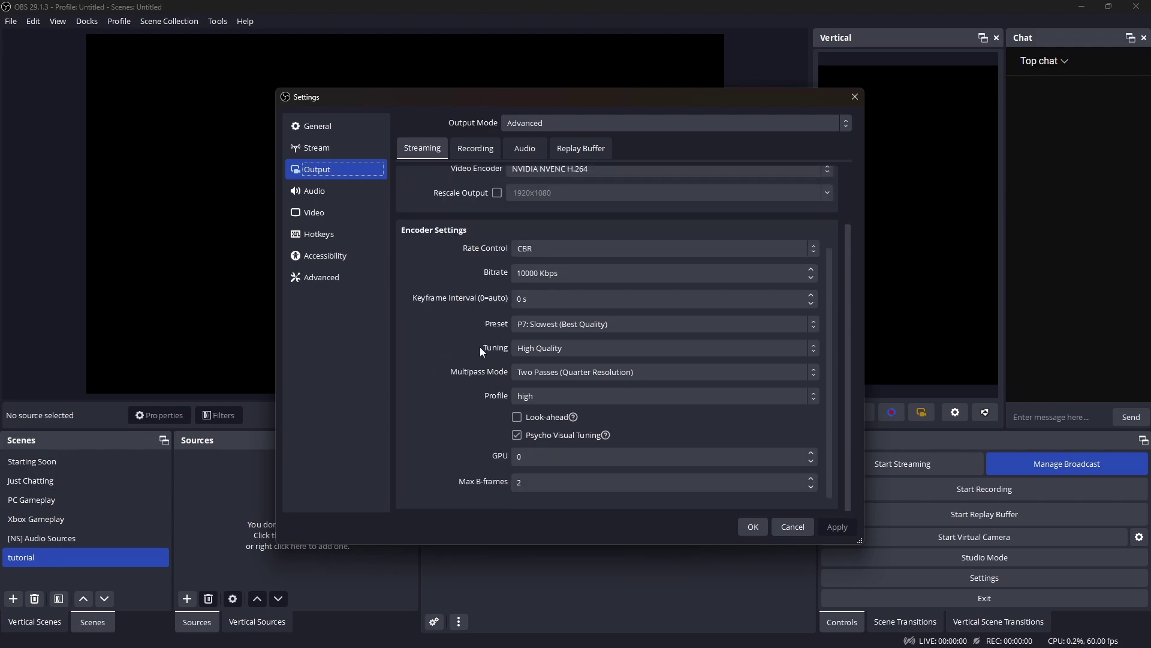
pyautogui.scroll(2, 480, 347)
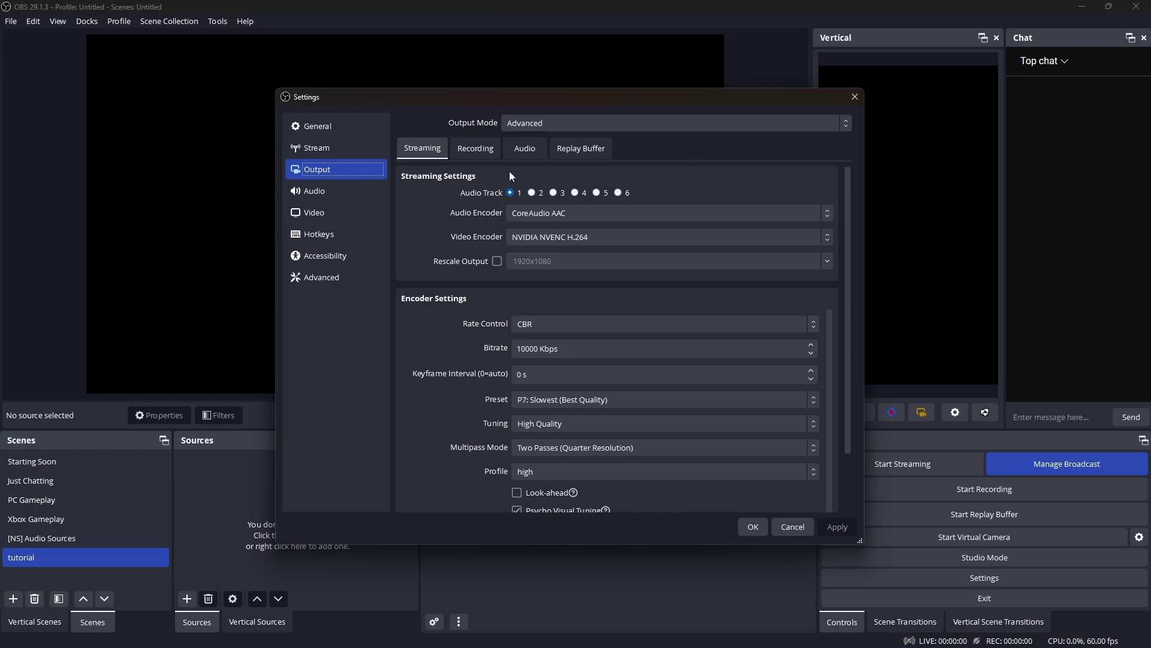
pyautogui.click(567, 120)
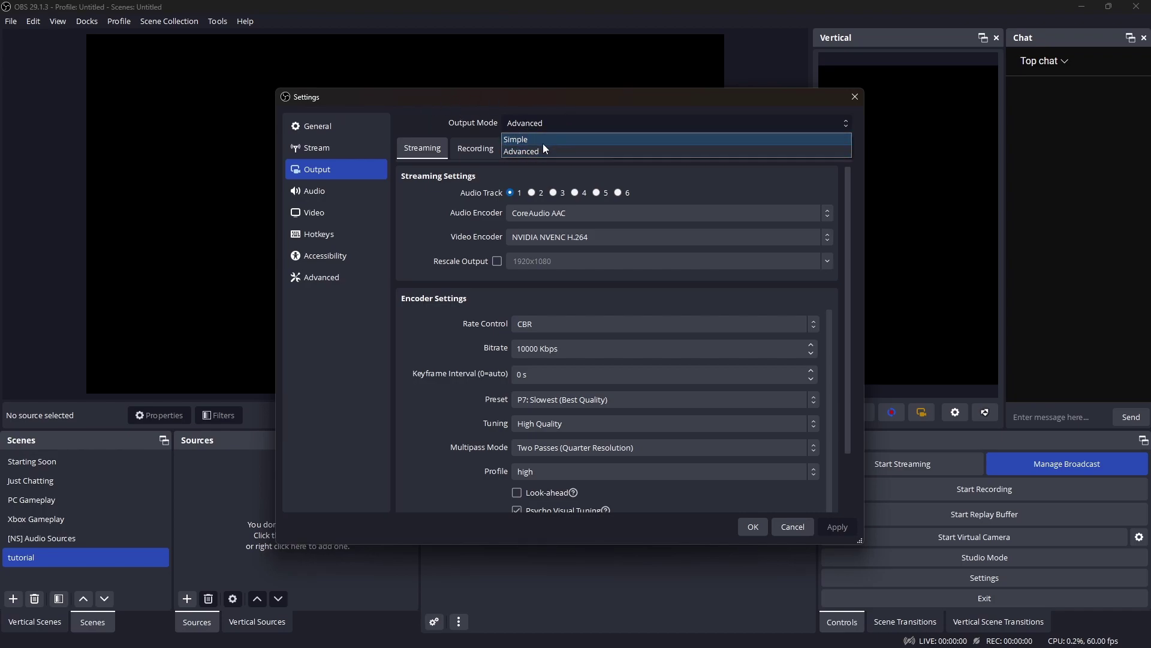
pyautogui.click(576, 150)
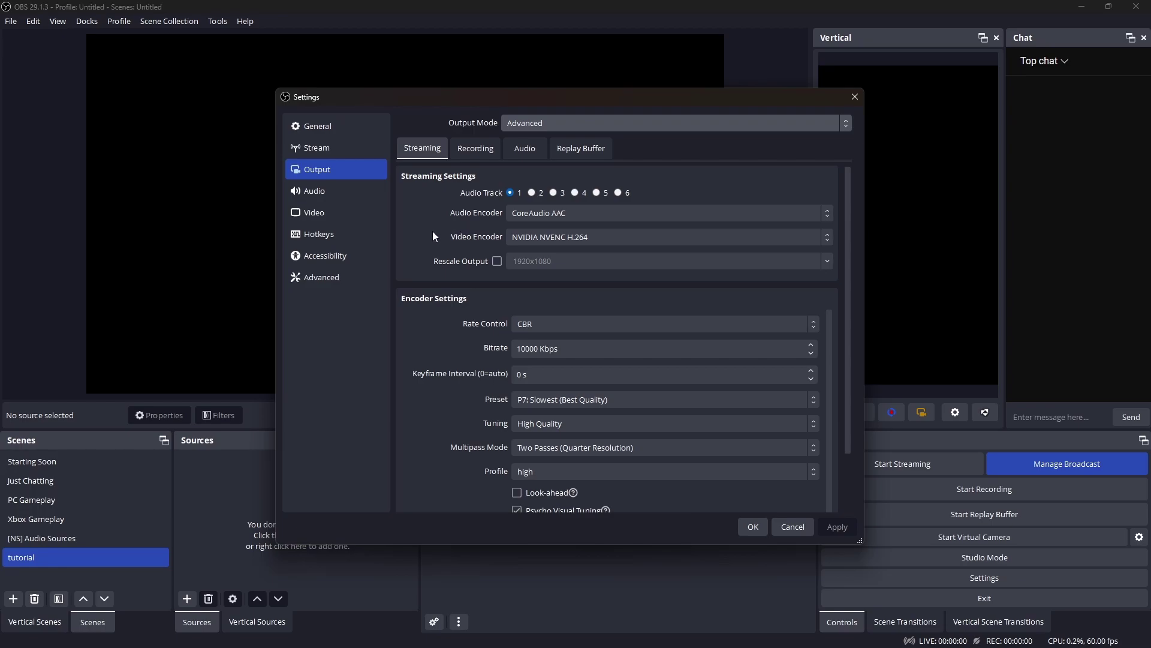
pyautogui.click(556, 215)
pyautogui.click(555, 215)
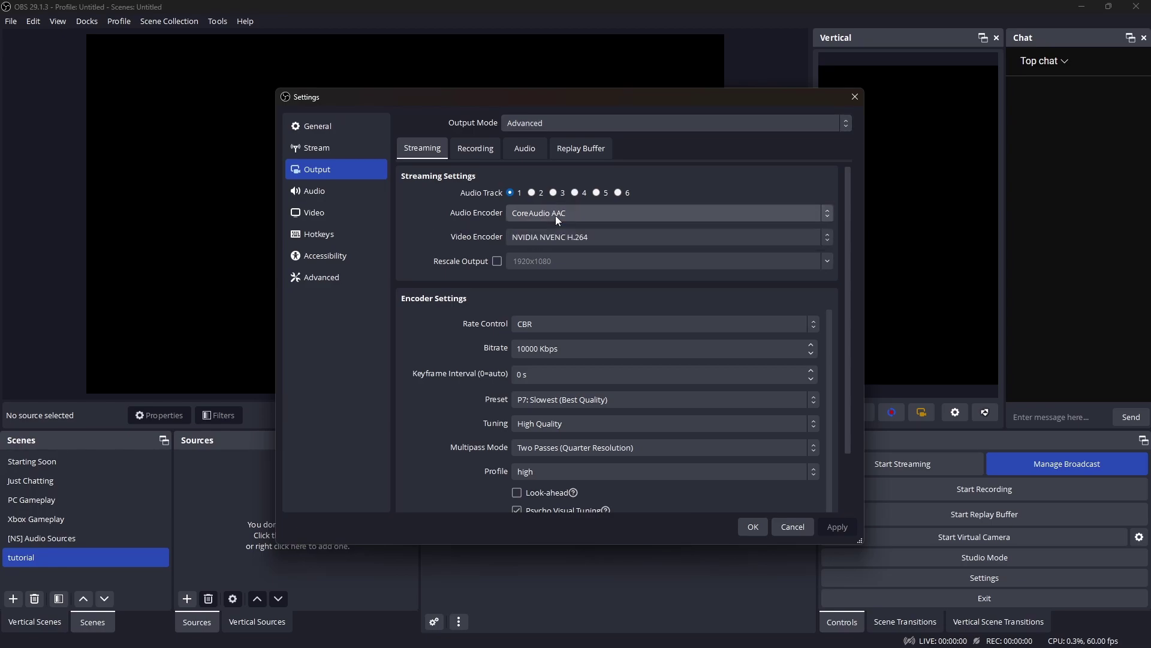
# Try x264, then set the video encoder back to NVIDIA NVENC H.264.
pyautogui.click(525, 236)
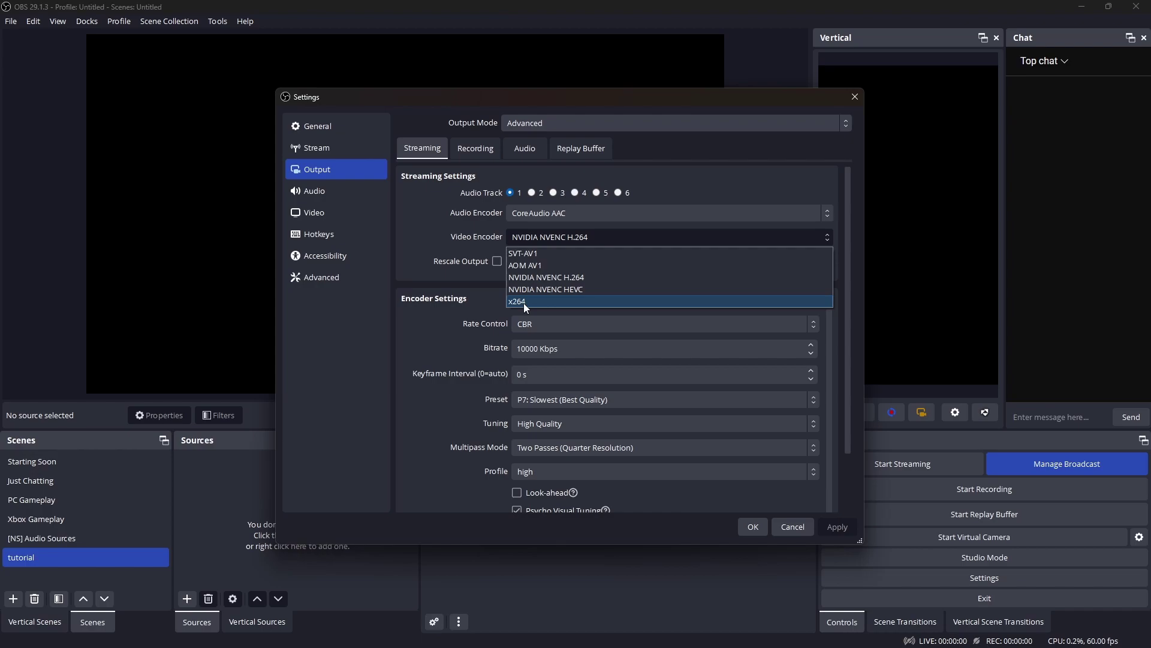
pyautogui.click(550, 300)
pyautogui.click(566, 238)
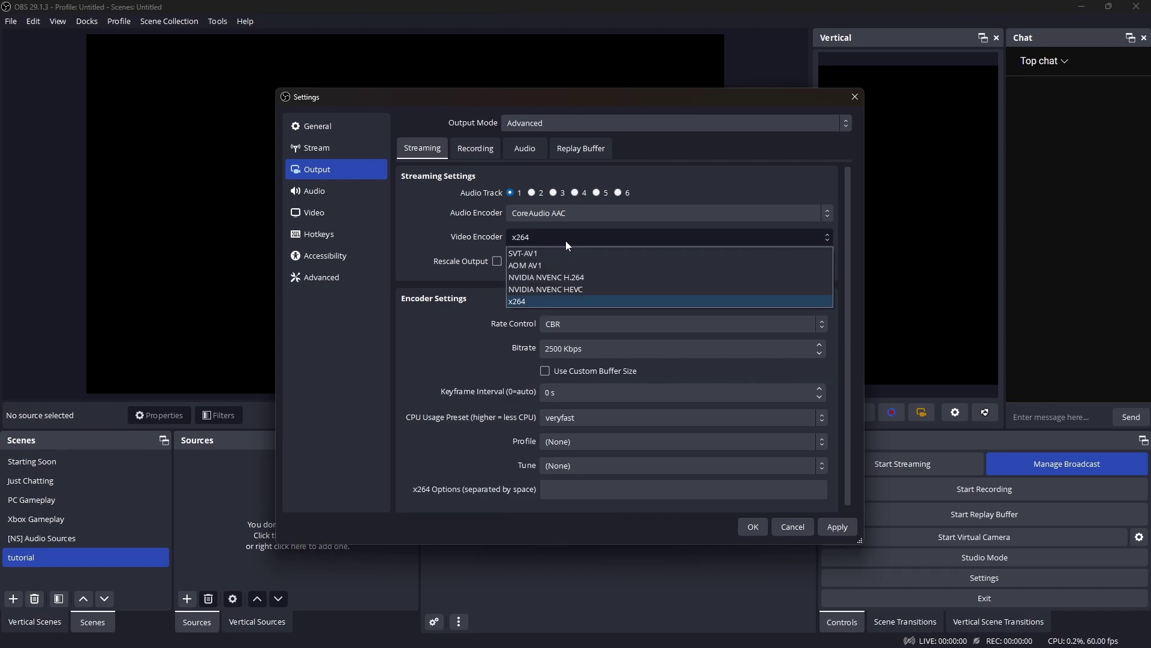
pyautogui.click(562, 277)
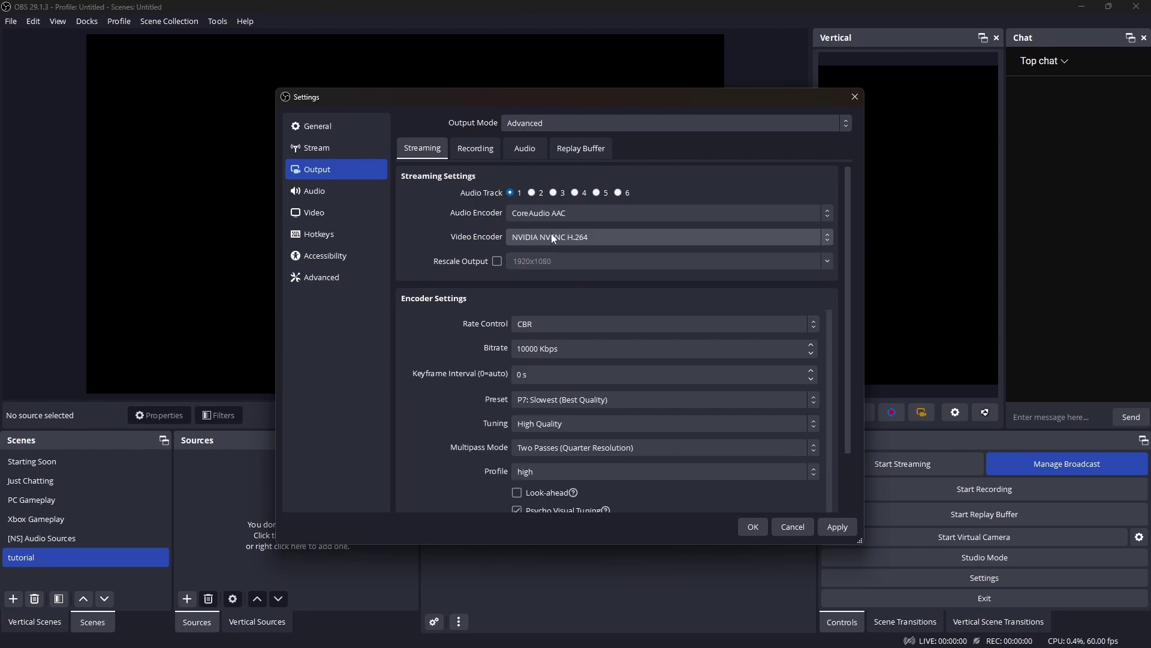